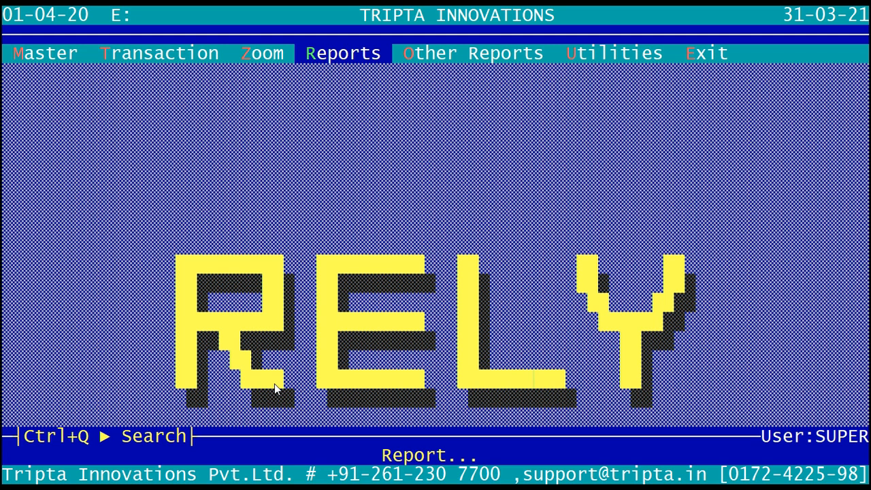
- Open the general Dr-Cr Note Book report for credit notes
key(Return)
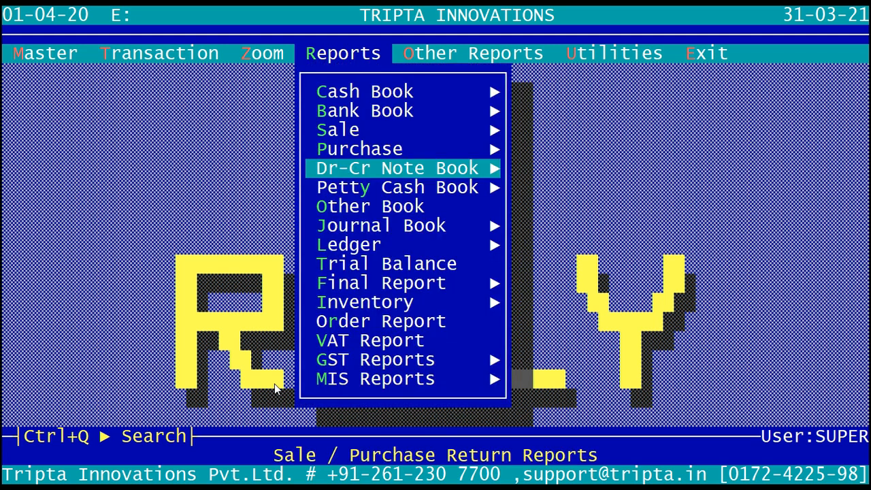
key(Return)
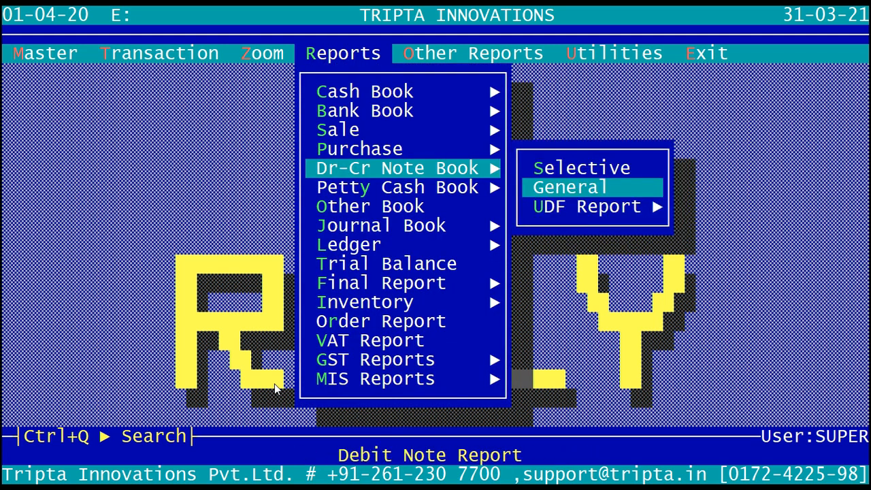
key(Return)
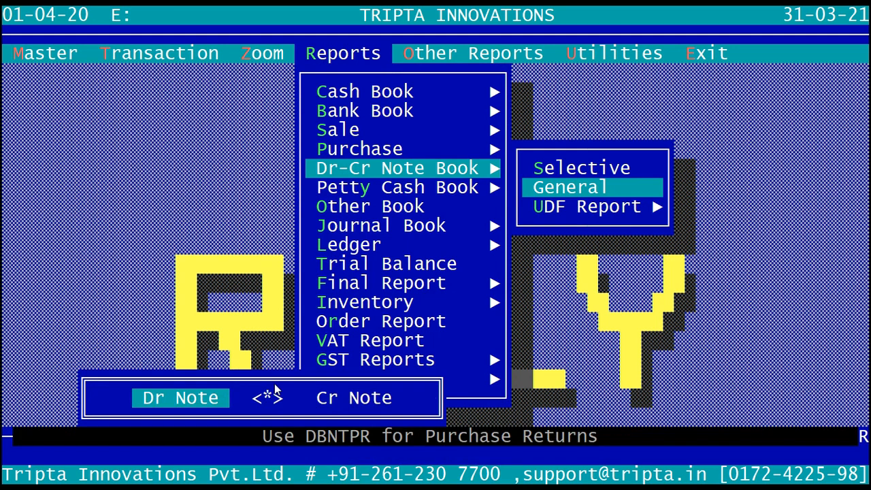
key(Right)
key(Left)
key(Right)
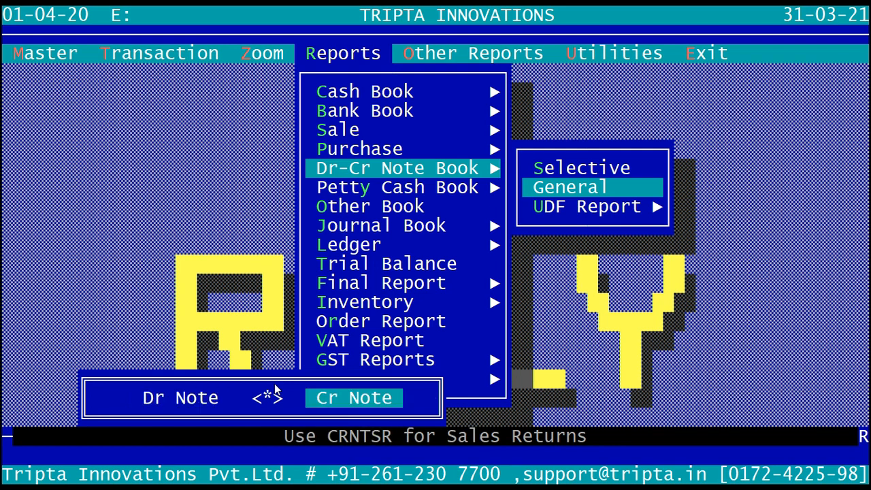
key(Return)
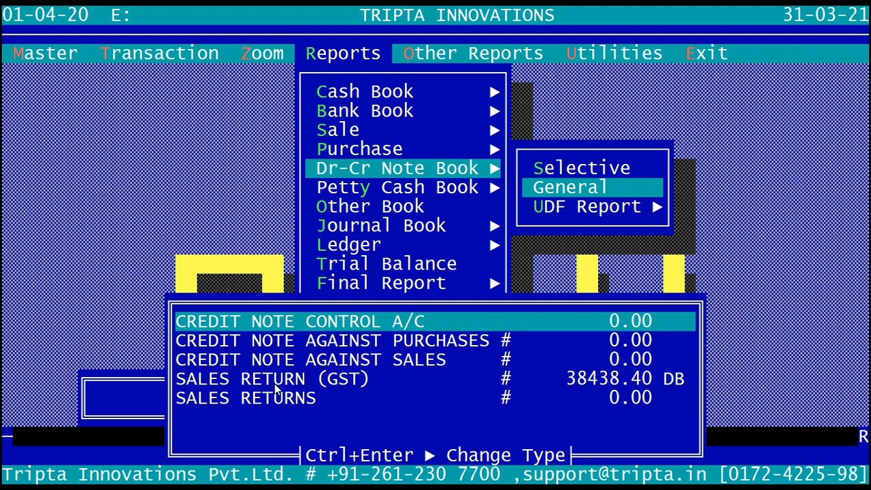
- Choose the SALES RETURN (GST) account as the book for the credit note report
key(Down)
key(Down)
key(Down)
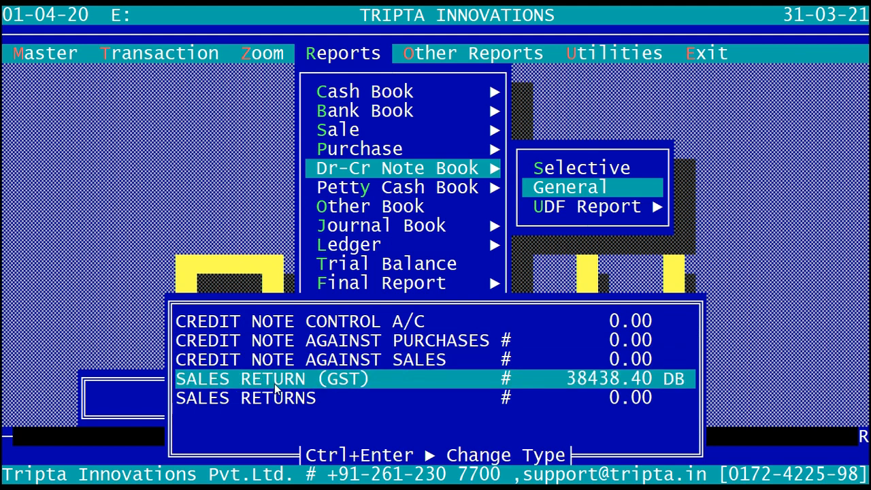
key(Return)
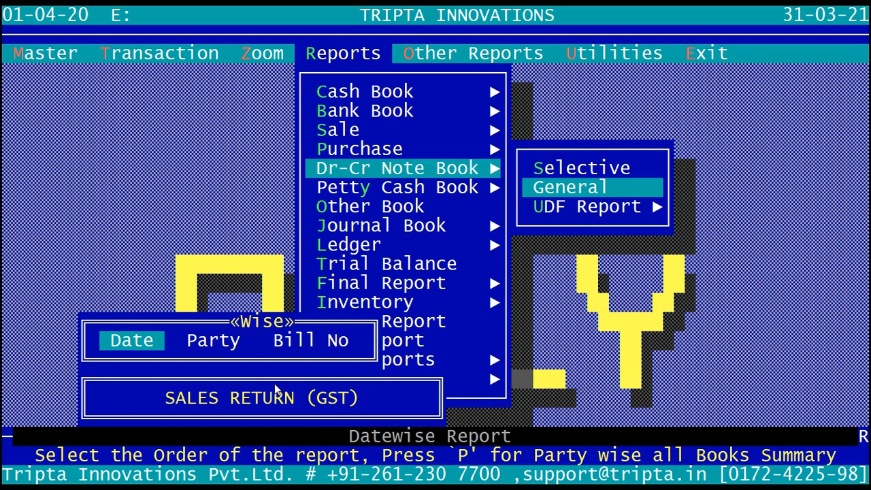
- Order the sales return report by date and leave the column row code blank
key(Right)
key(Right)
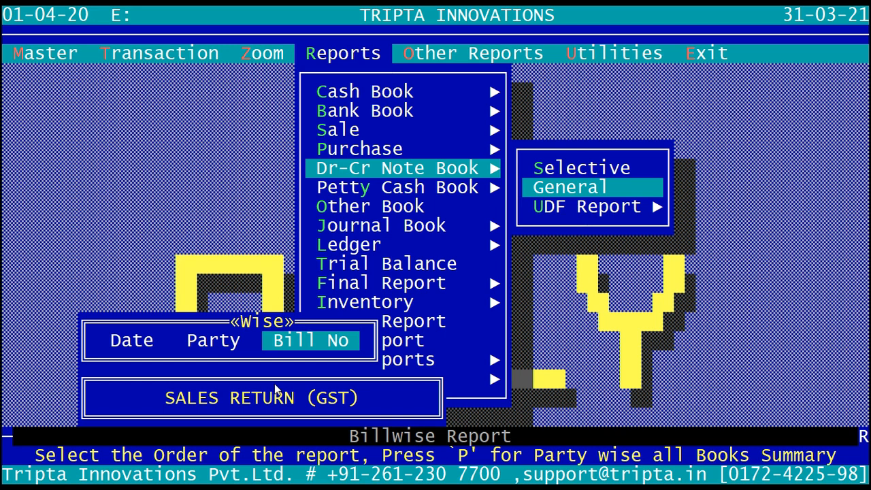
key(Left)
key(Left)
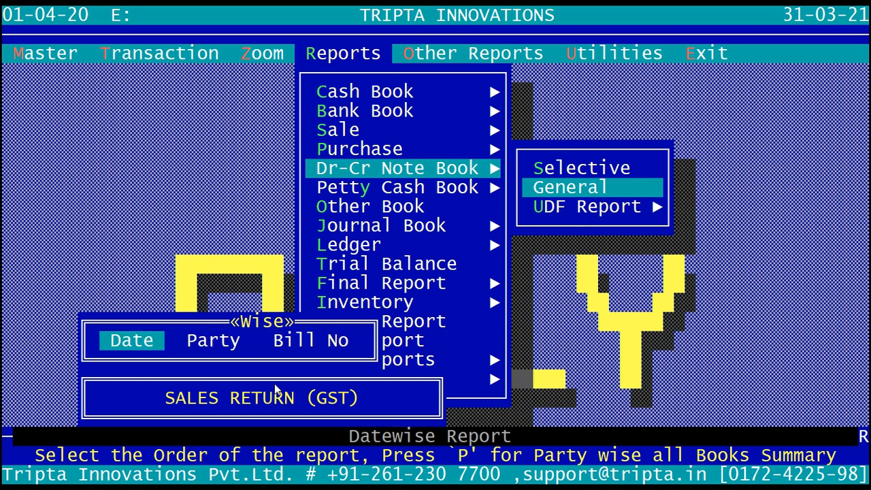
key(Return)
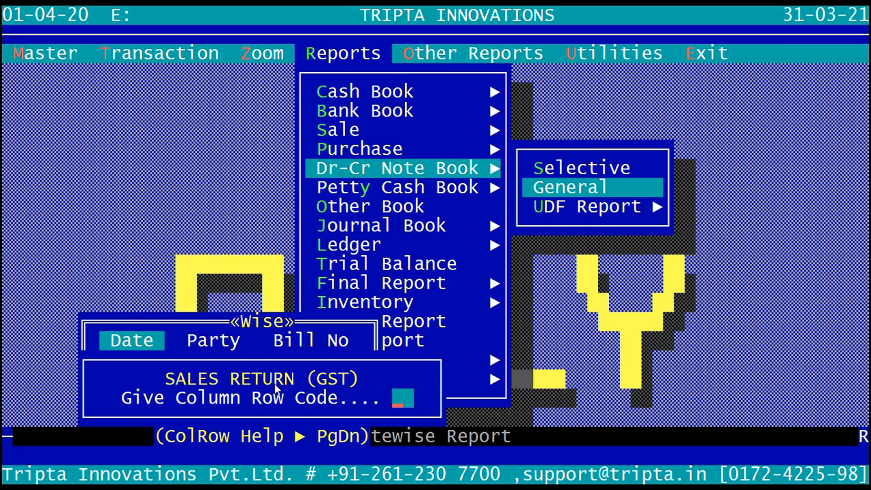
key(Return)
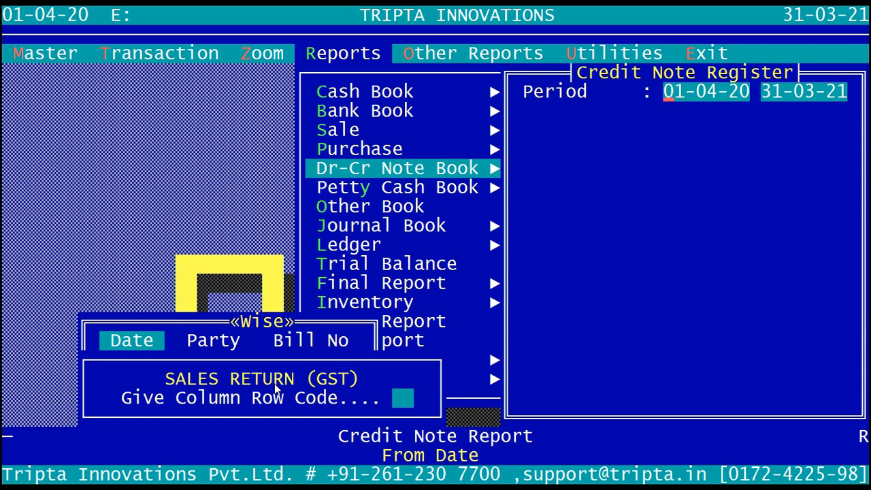
- Accept the period 01-04-20 to 31-03-21 and set the register type to Details
key(Return)
key(Return)
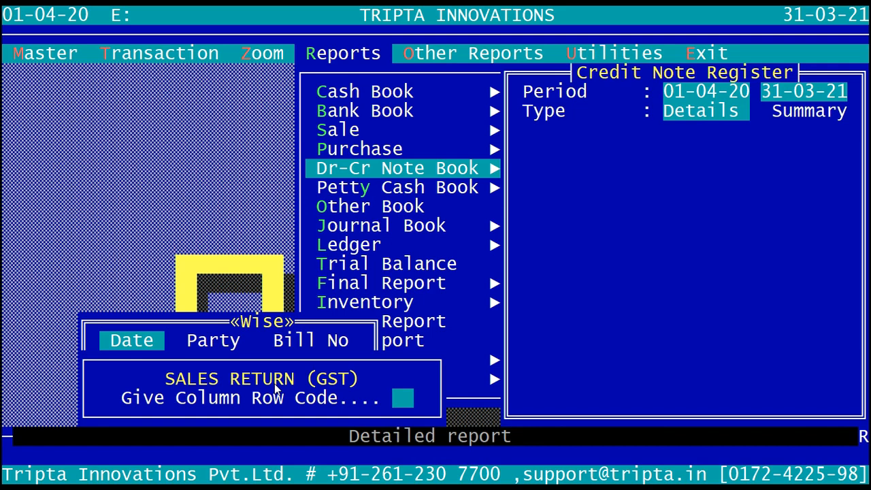
key(Right)
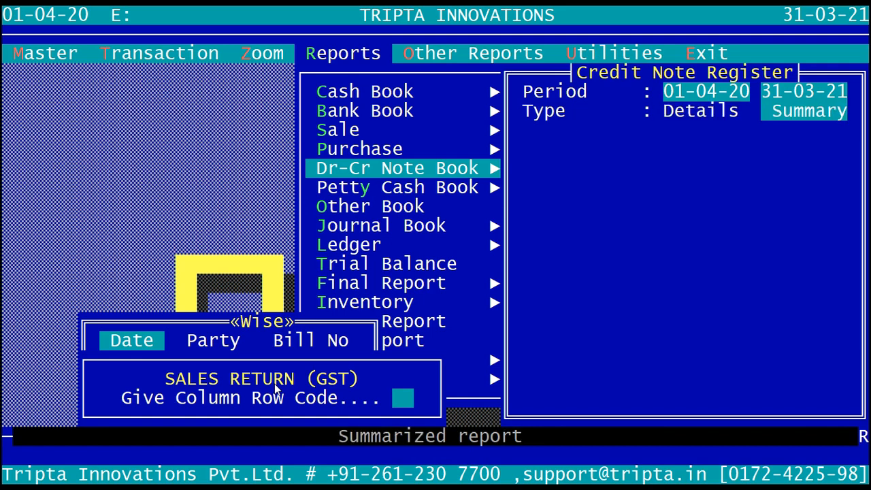
key(Left)
key(Return)
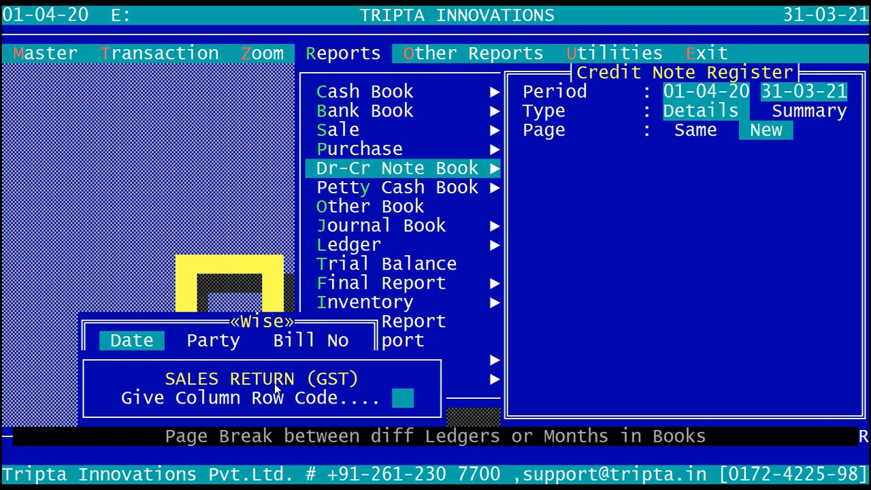
- Set the page option to Same so the register prints without page breaks
key(Left)
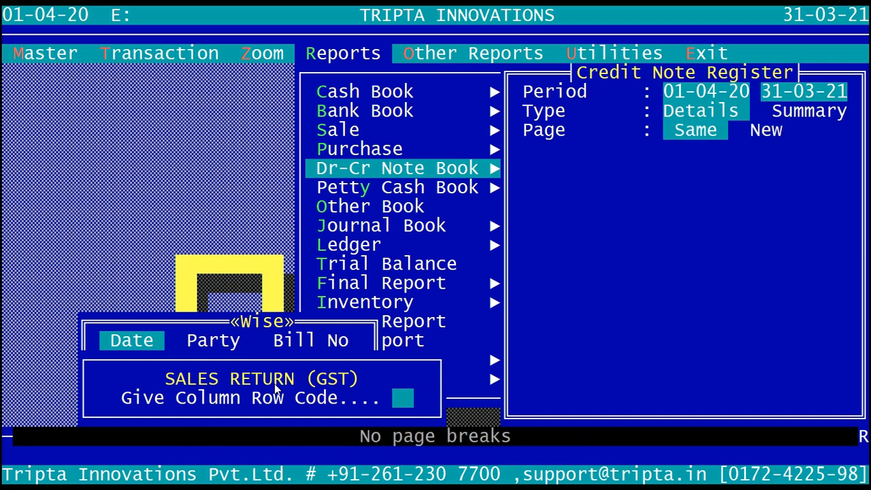
key(Right)
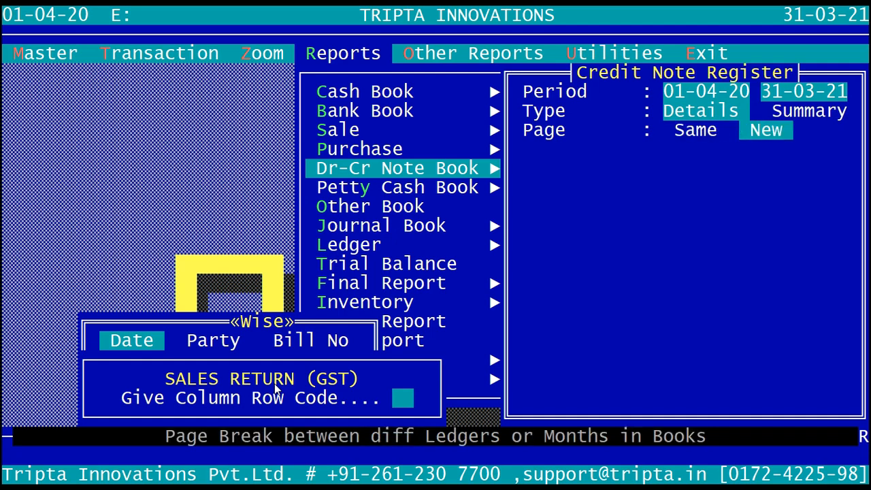
key(Left)
key(Return)
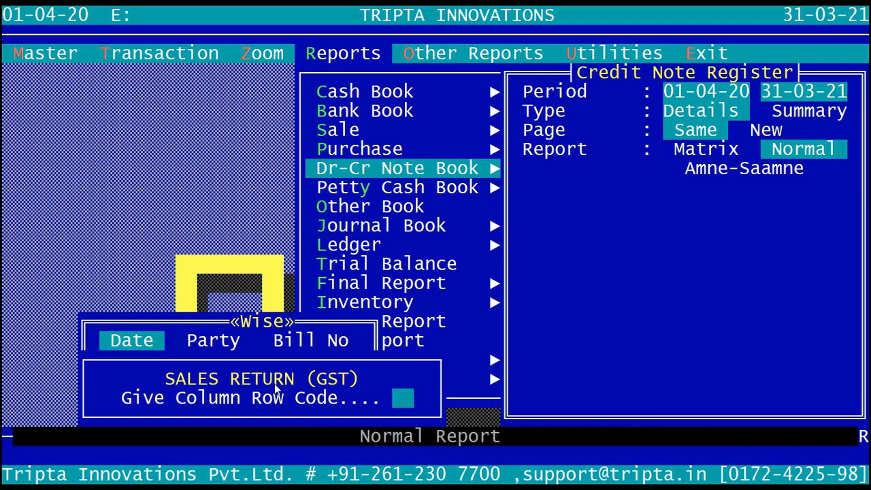
- Compare the Matrix, Normal and Amne-Saamne report formats and choose Normal
key(Left)
key(Right)
key(Right)
key(Left)
key(Left)
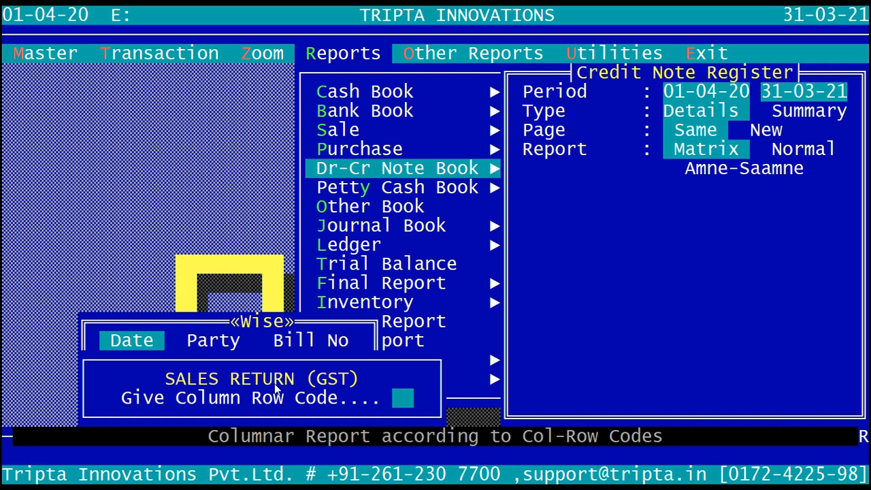
key(Right)
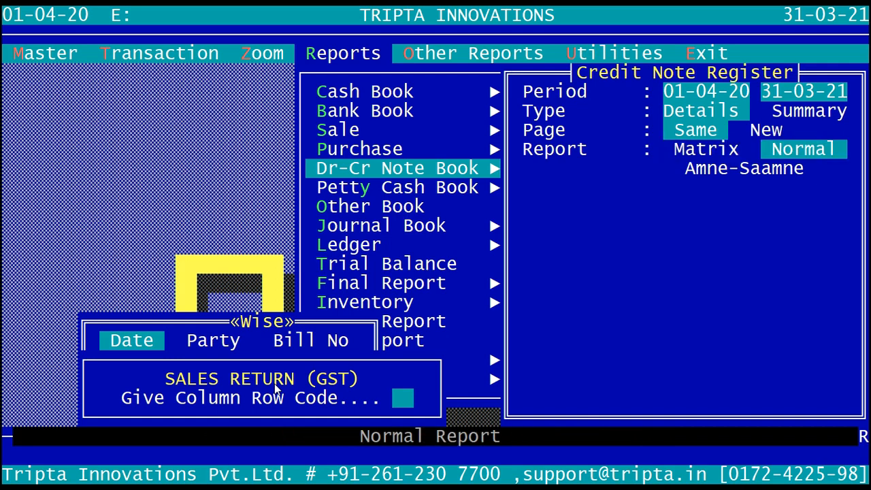
key(Right)
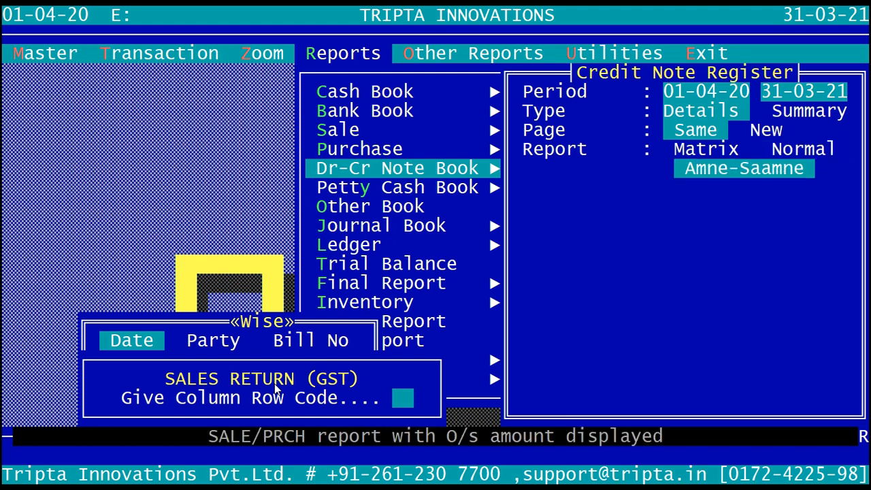
key(Left)
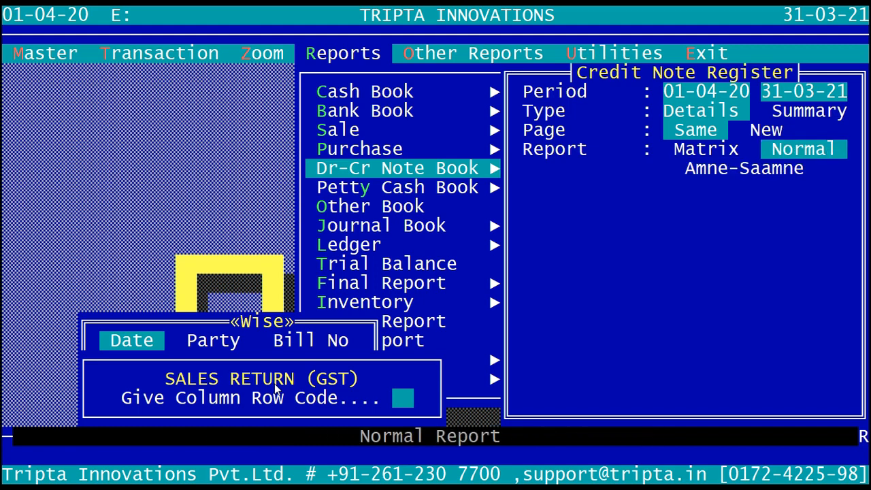
key(Return)
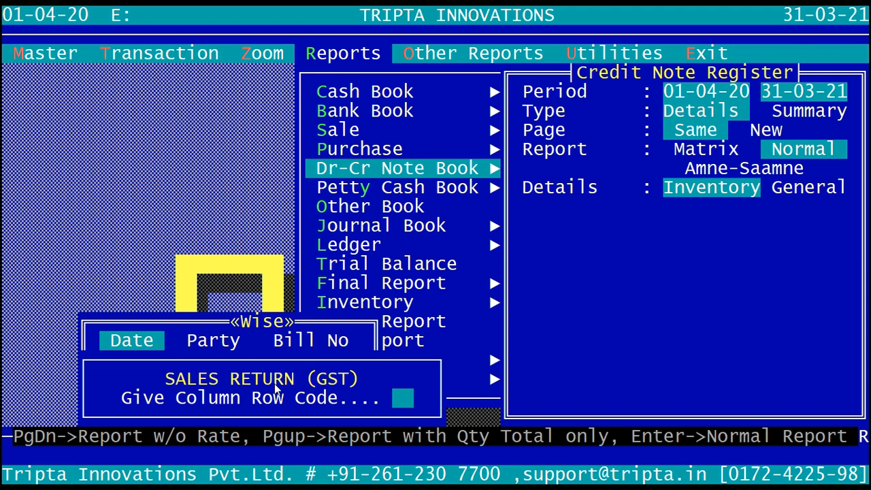
- Set the register's details option to Inventory
key(Right)
key(Left)
key(Return)
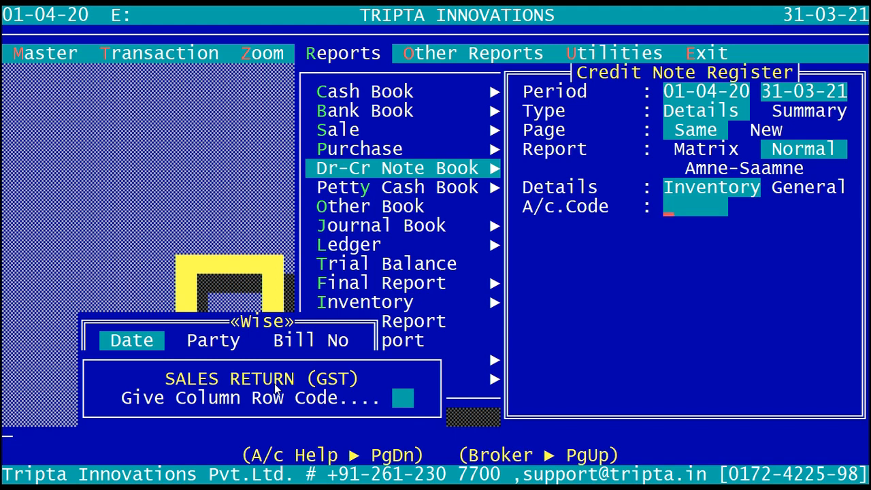
- View the account list, leave the account code blank, and accept rate selection 1
key(Page_Down)
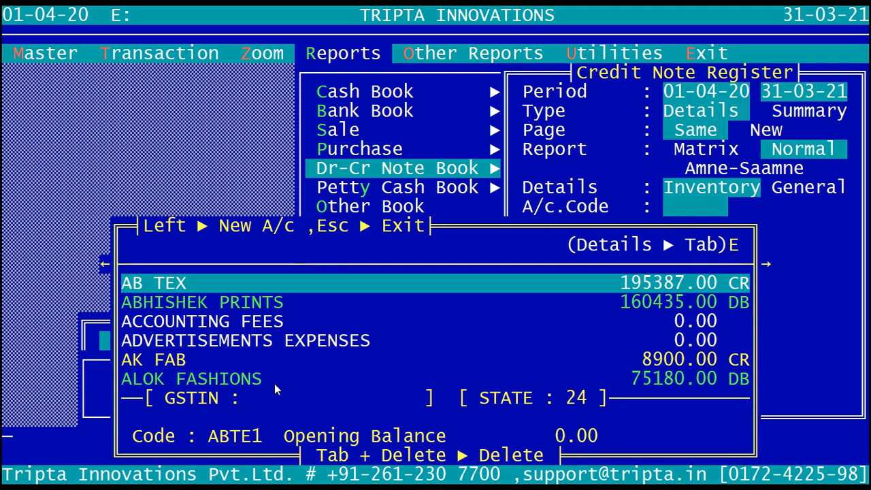
key(Escape)
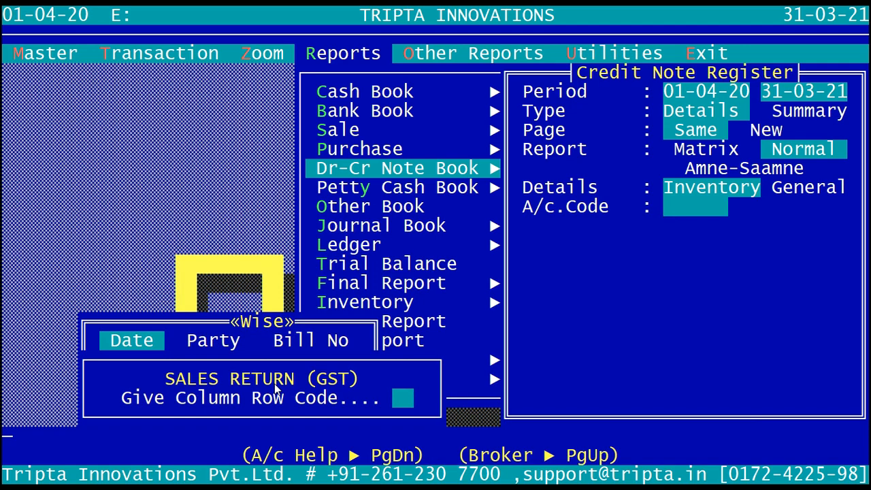
key(Return)
key(Return)
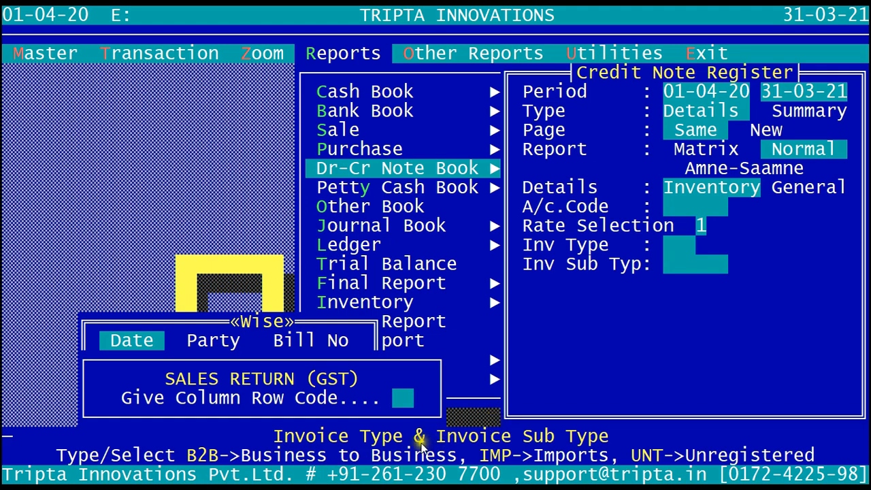
- Leave the invoice type, invoice sub type and type of supply filters blank
key(Return)
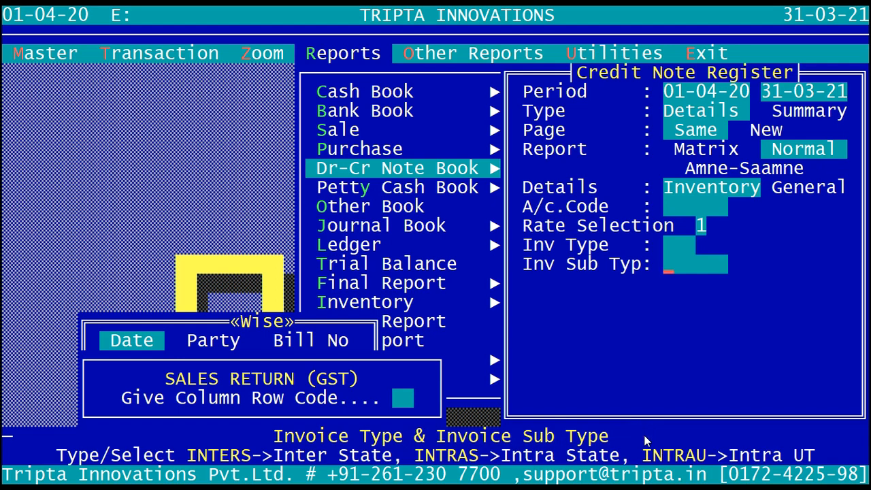
key(Return)
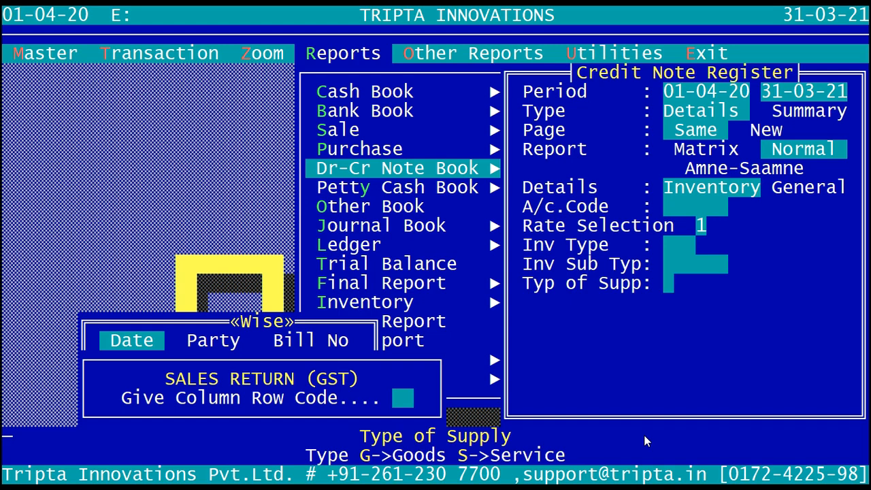
key(Return)
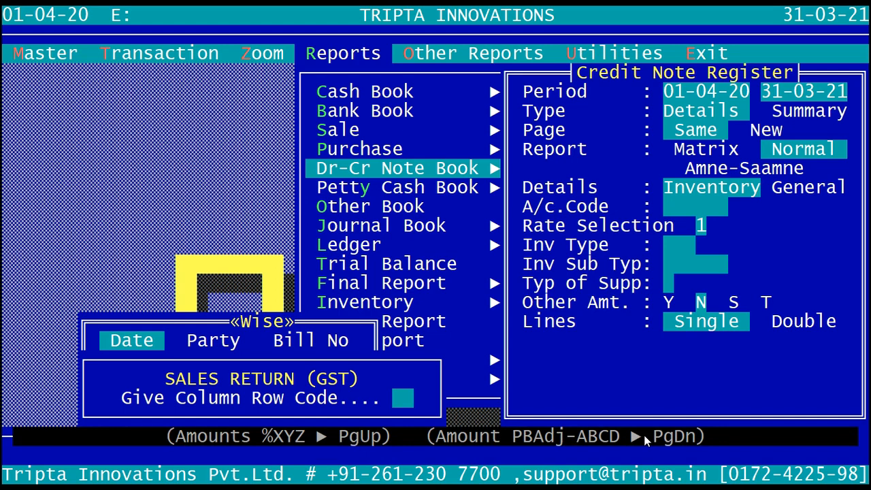
- Set the report lines to Double and answer N to printing Quantity-2
key(Right)
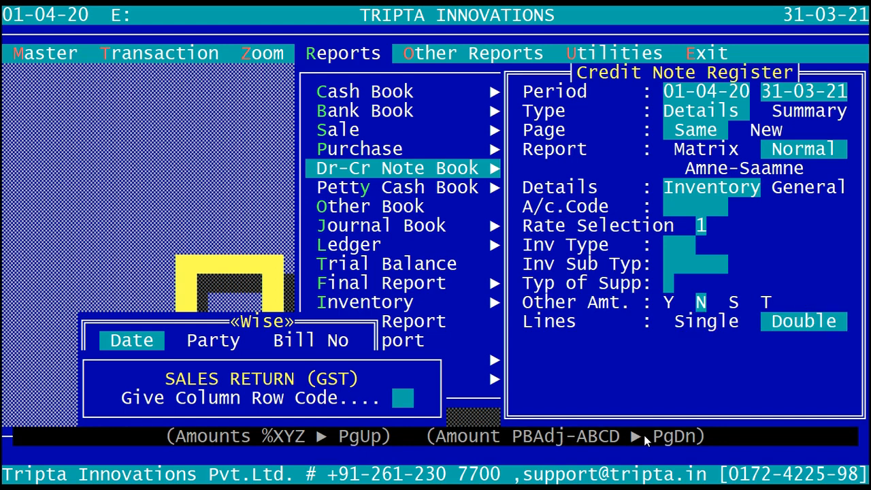
key(Left)
key(Right)
key(Return)
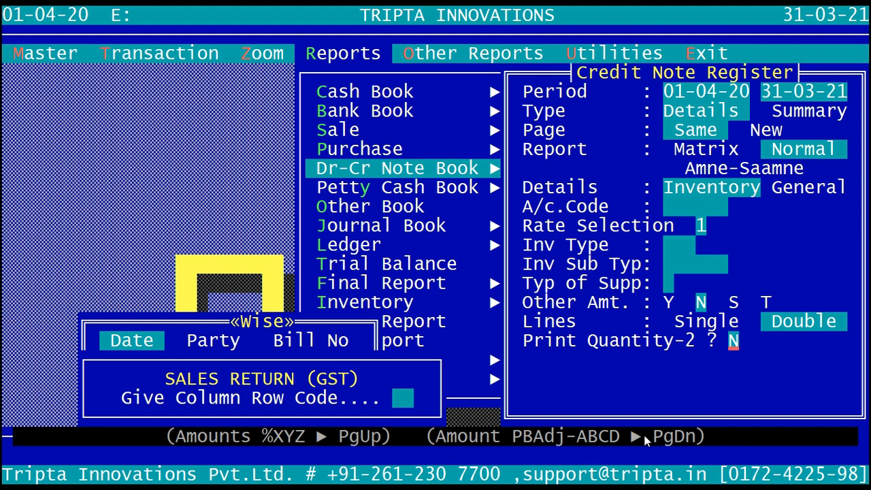
key(Return)
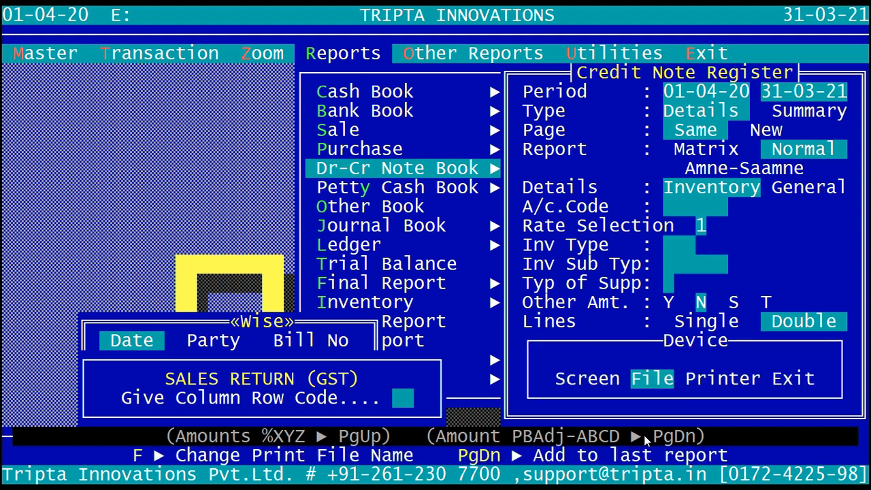
- Generate the register with File as the output device, answering N to changing the print option
key(Left)
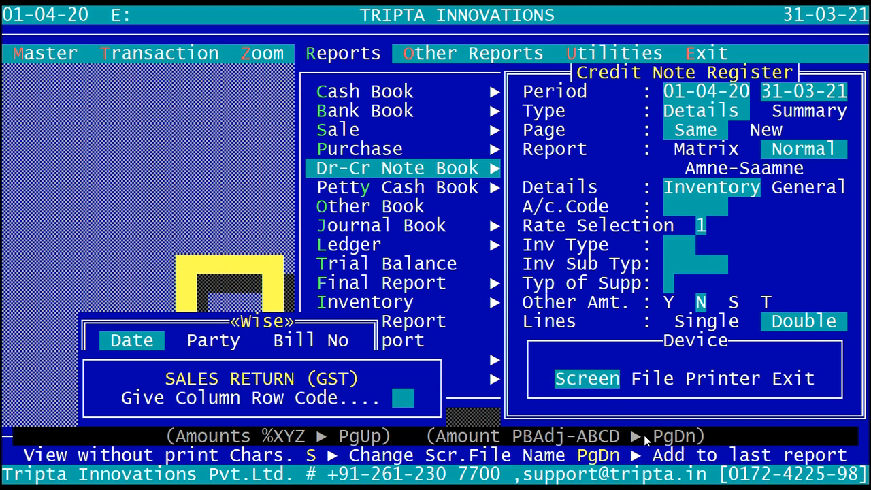
key(Right)
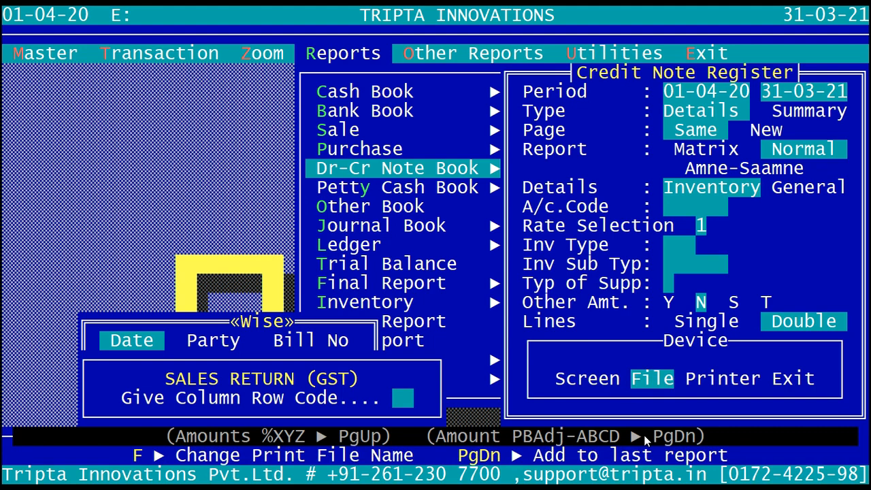
key(Right)
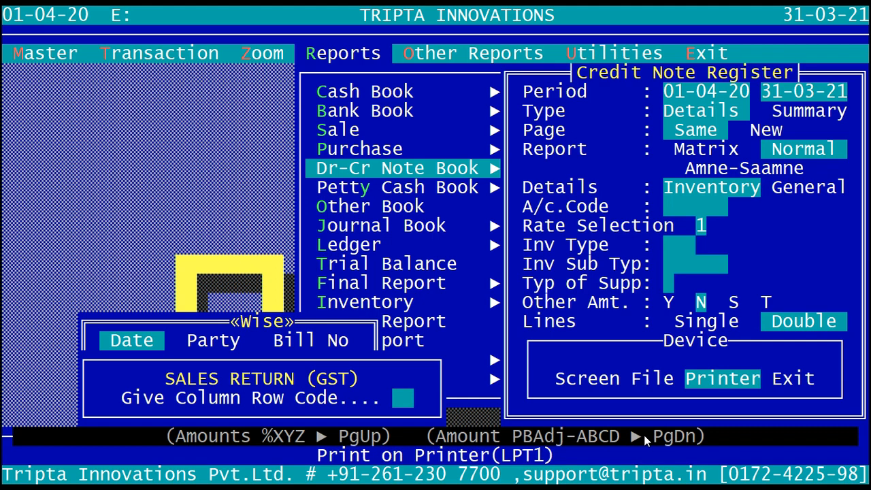
key(Right)
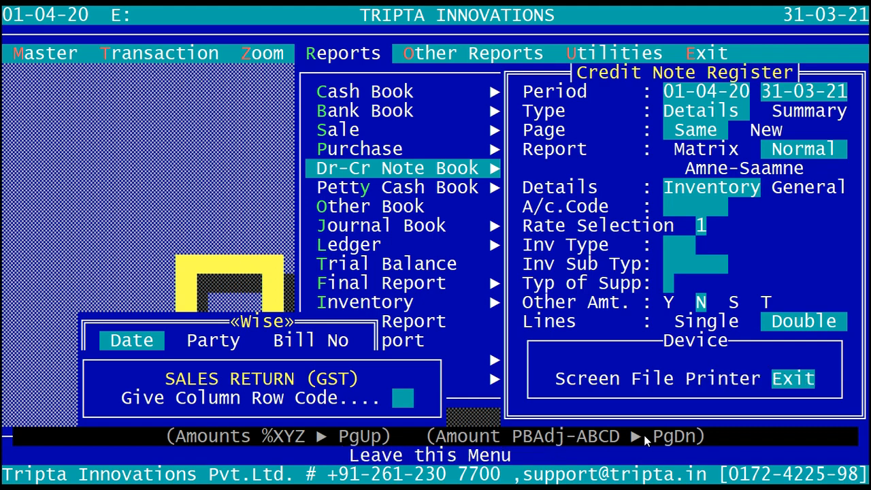
key(Left)
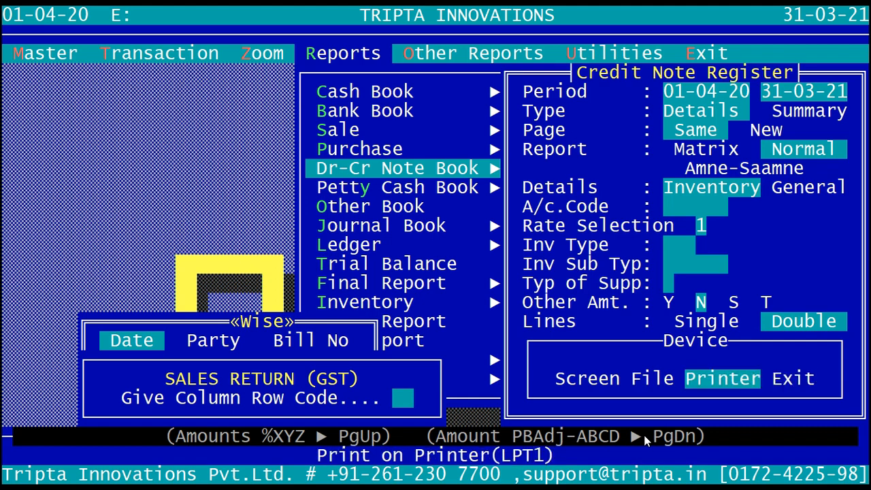
key(Left)
key(Return)
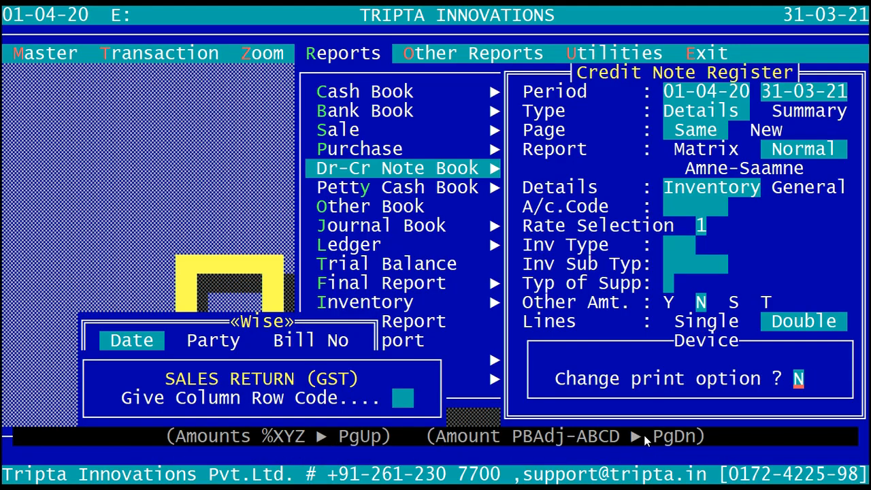
key(Return)
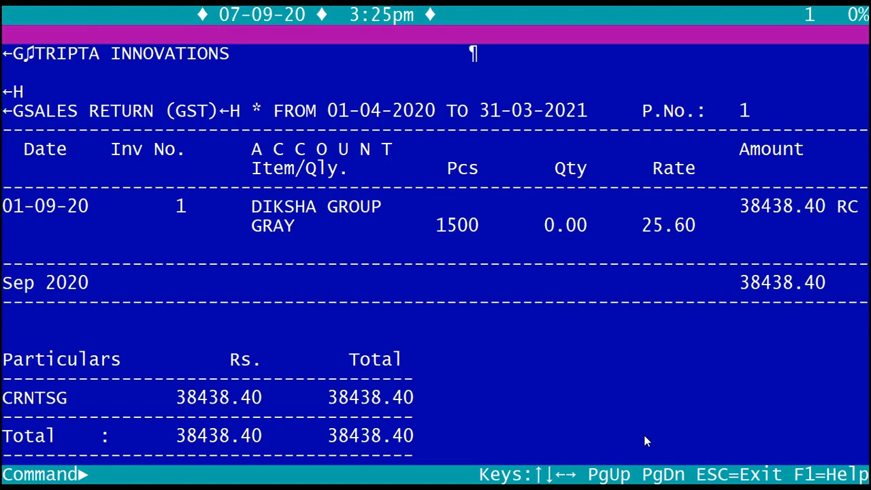
- Leave the report view and examine the Send To export formats, including Word and Excel
key(Escape)
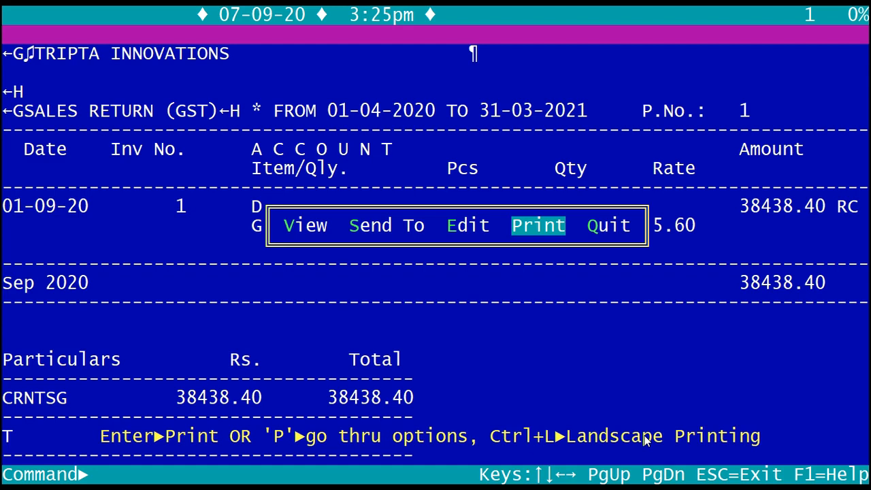
key(Left)
key(Left)
key(Return)
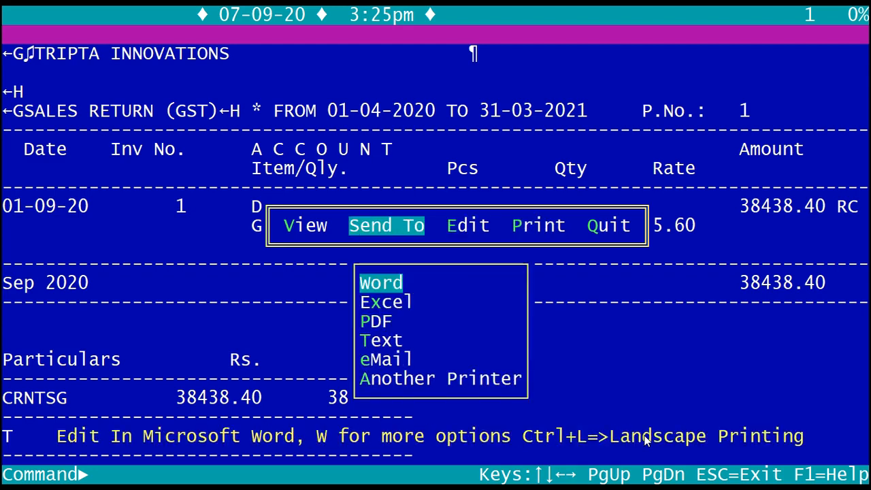
key(Down)
key(Down)
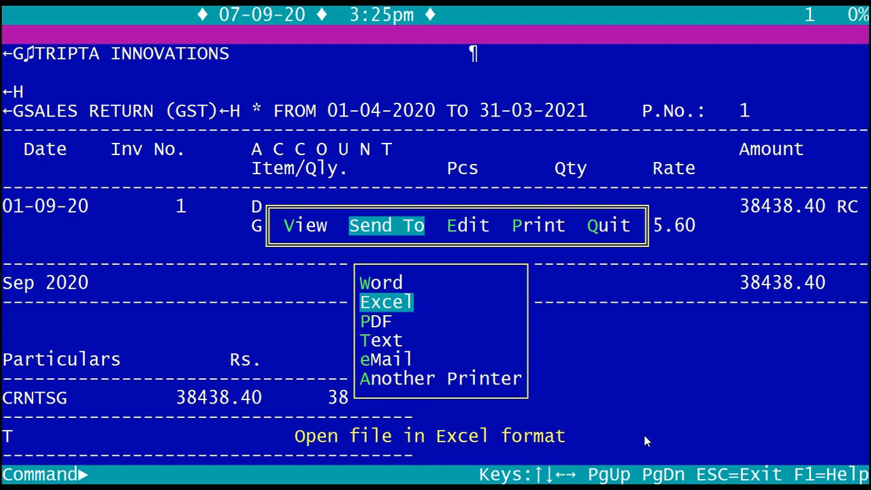
key(Up)
key(Up)
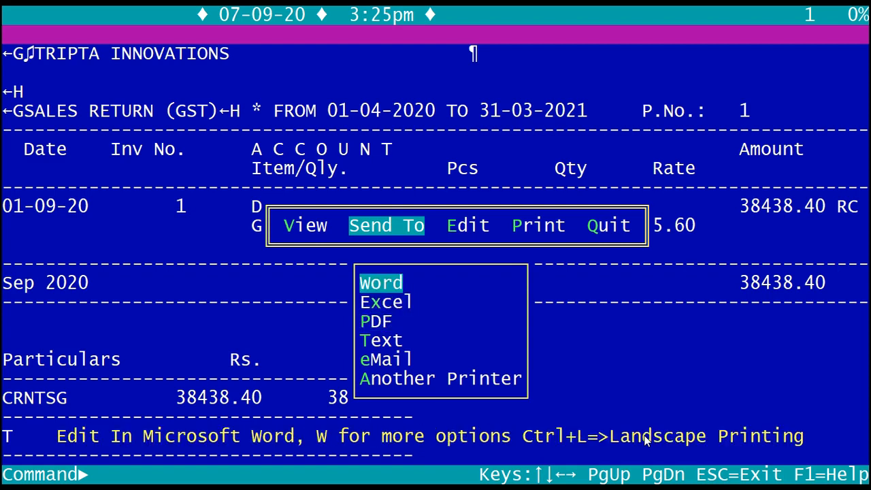